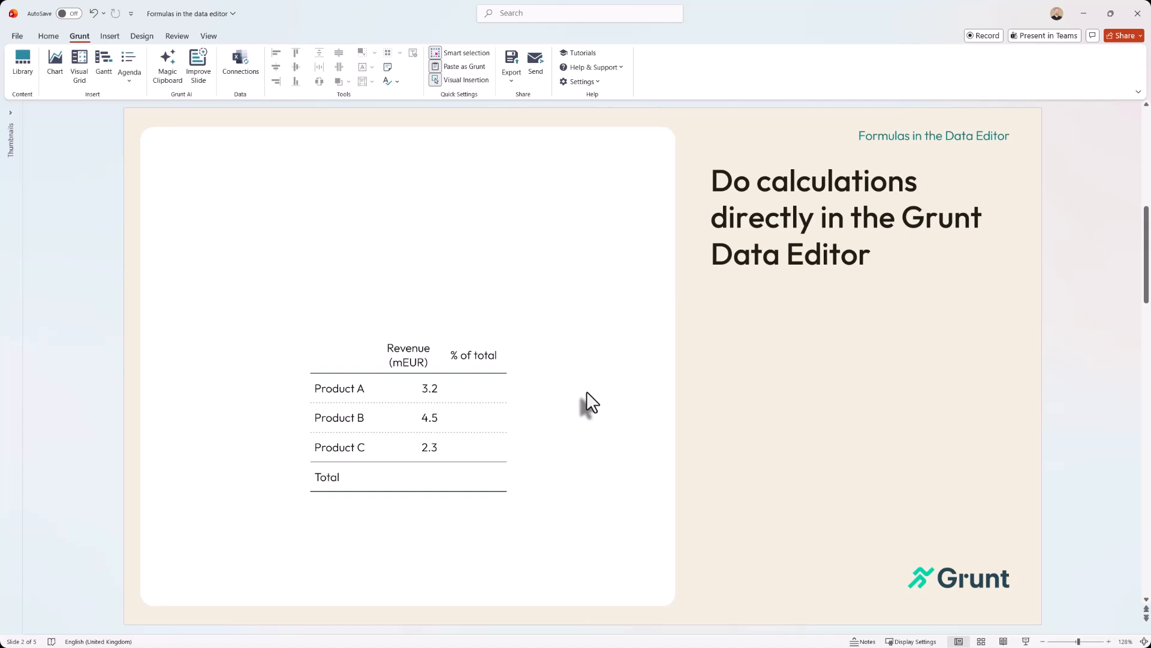
- Open the Data Editor for the product revenue table and place it above the table
left_click(510, 395)
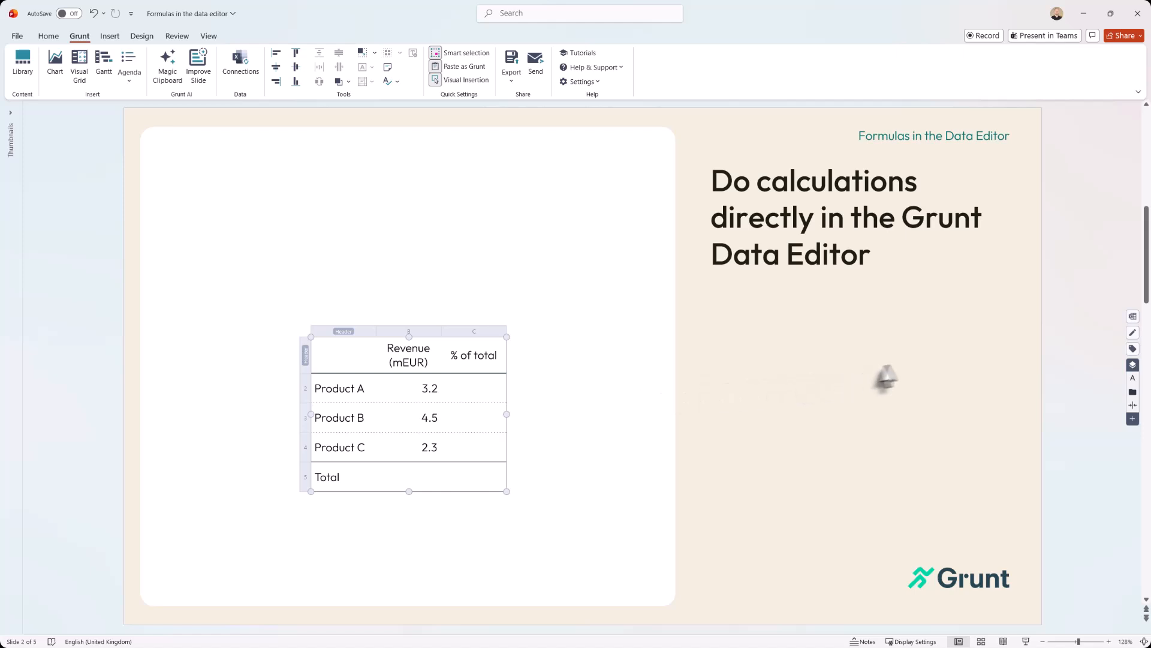
left_click(1133, 336)
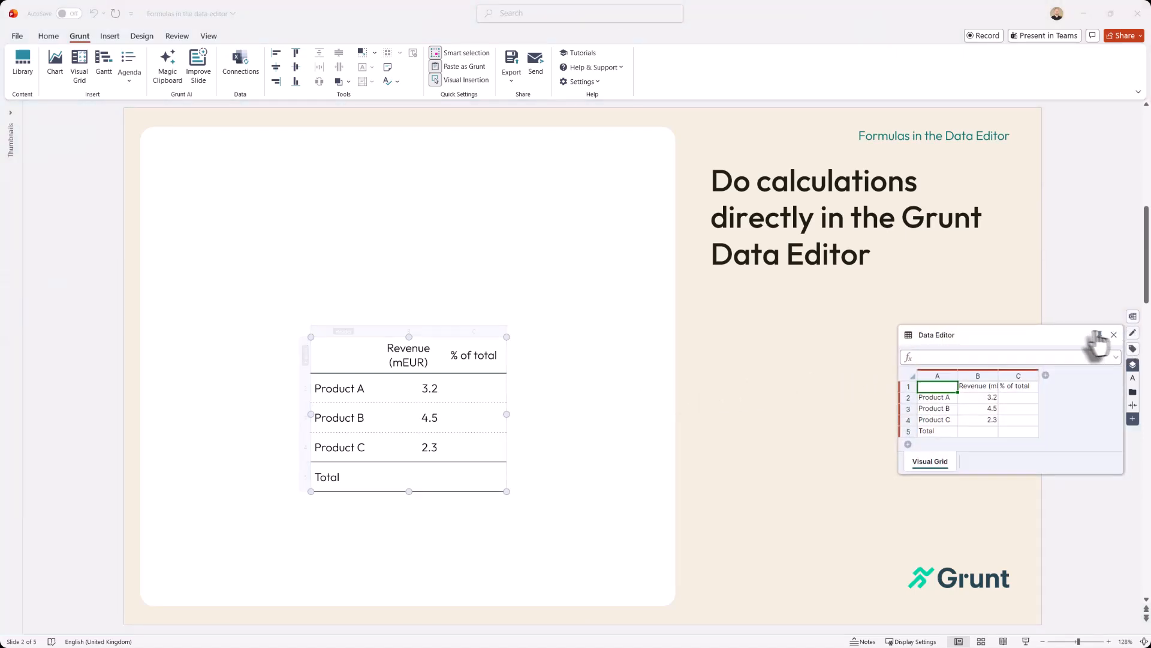
left_click_drag(954, 321, 470, 180)
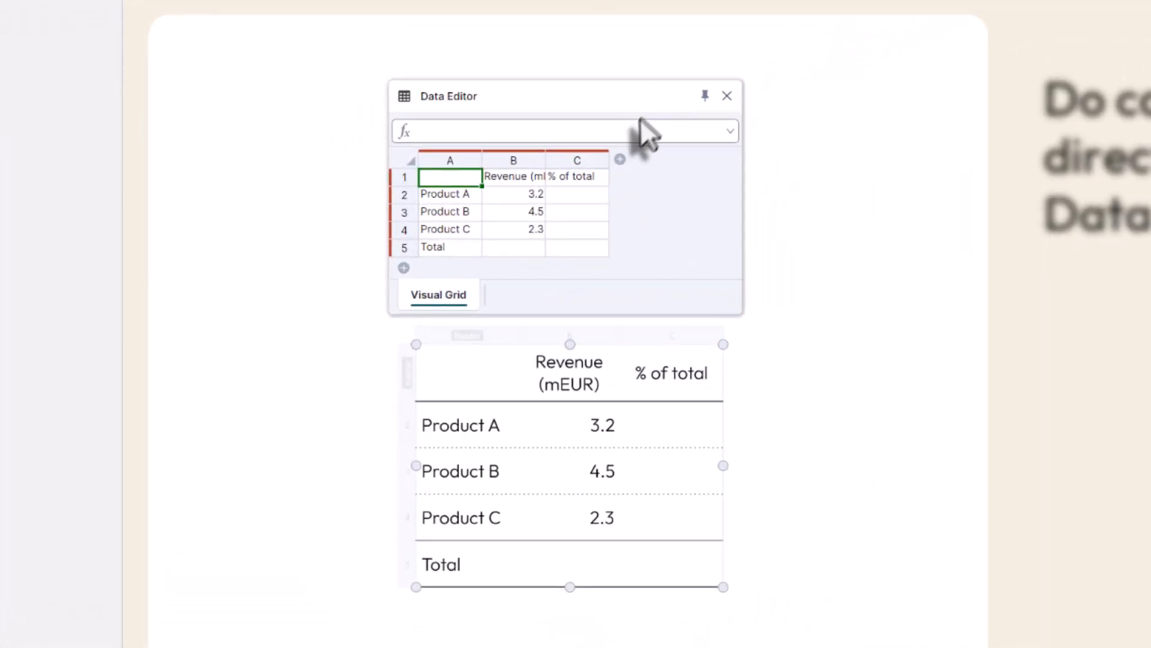
- Enter =SUM(B2:B4) in cell B5 to total the product revenues
left_click(531, 247)
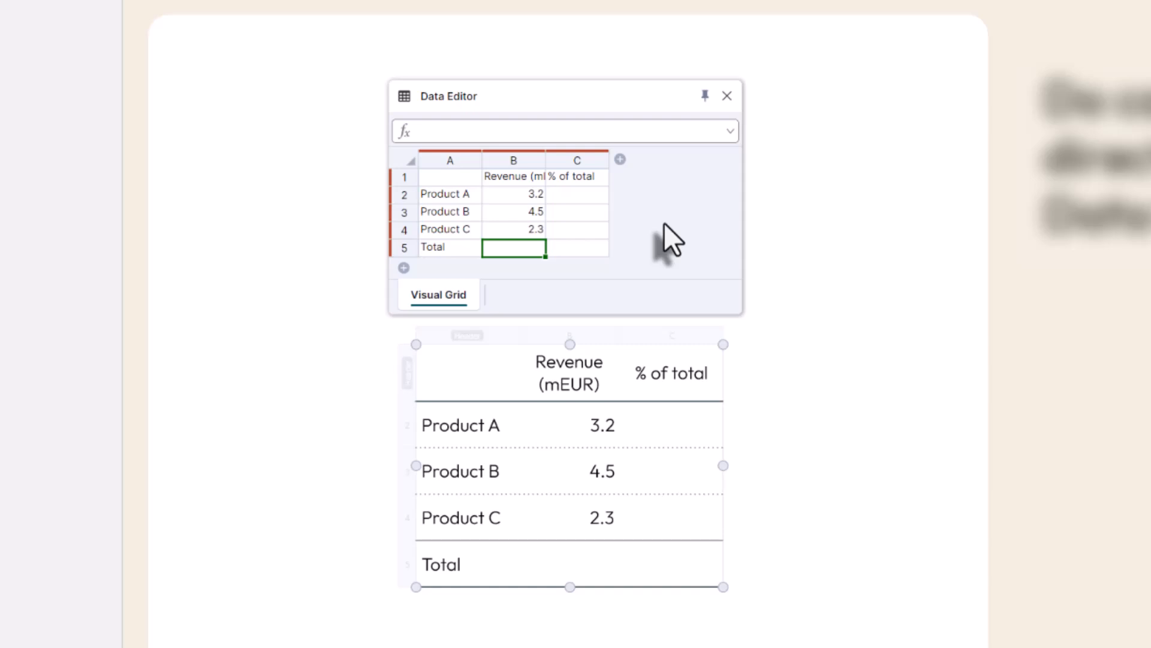
type("=su")
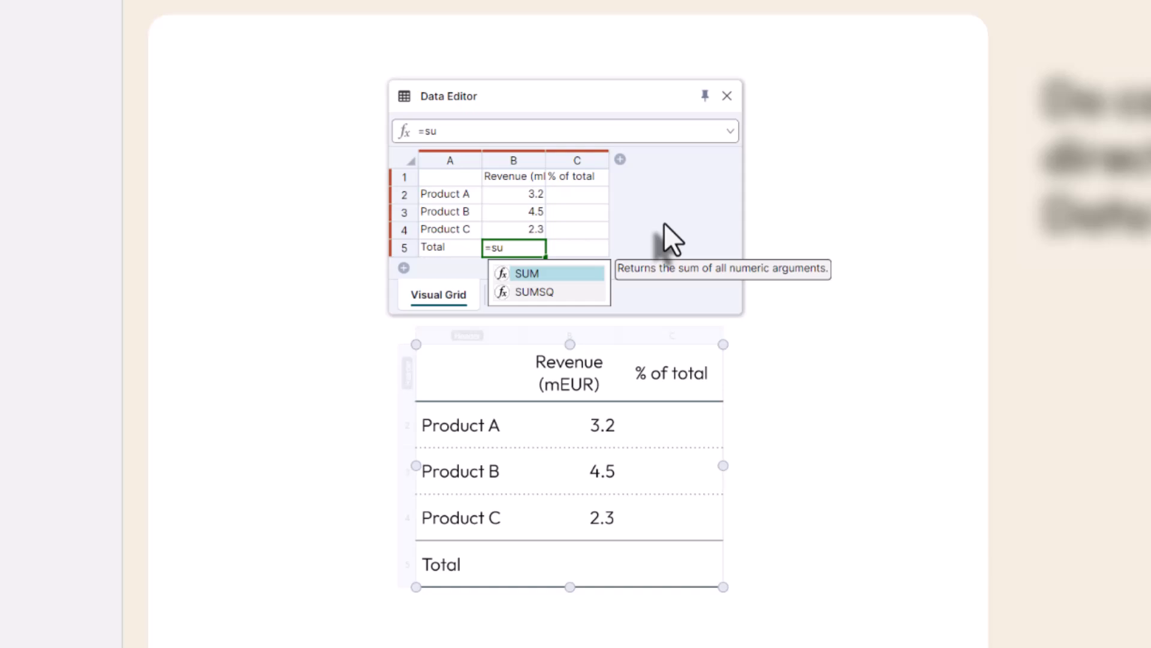
key("Tab")
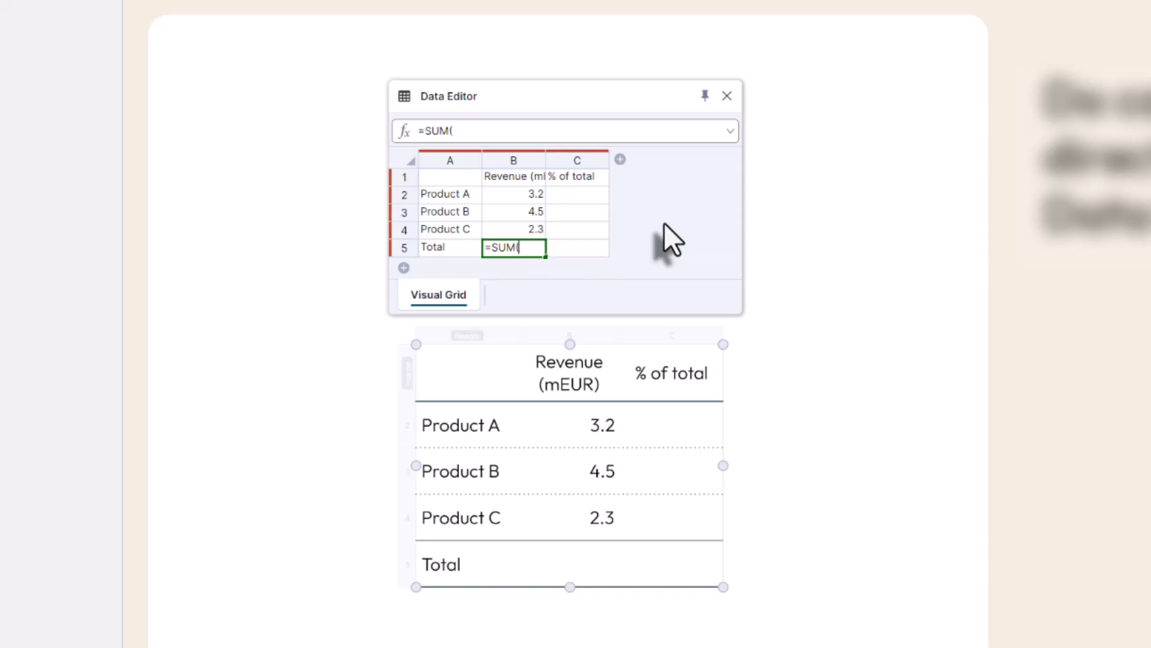
left_click_drag(517, 192, 513, 227)
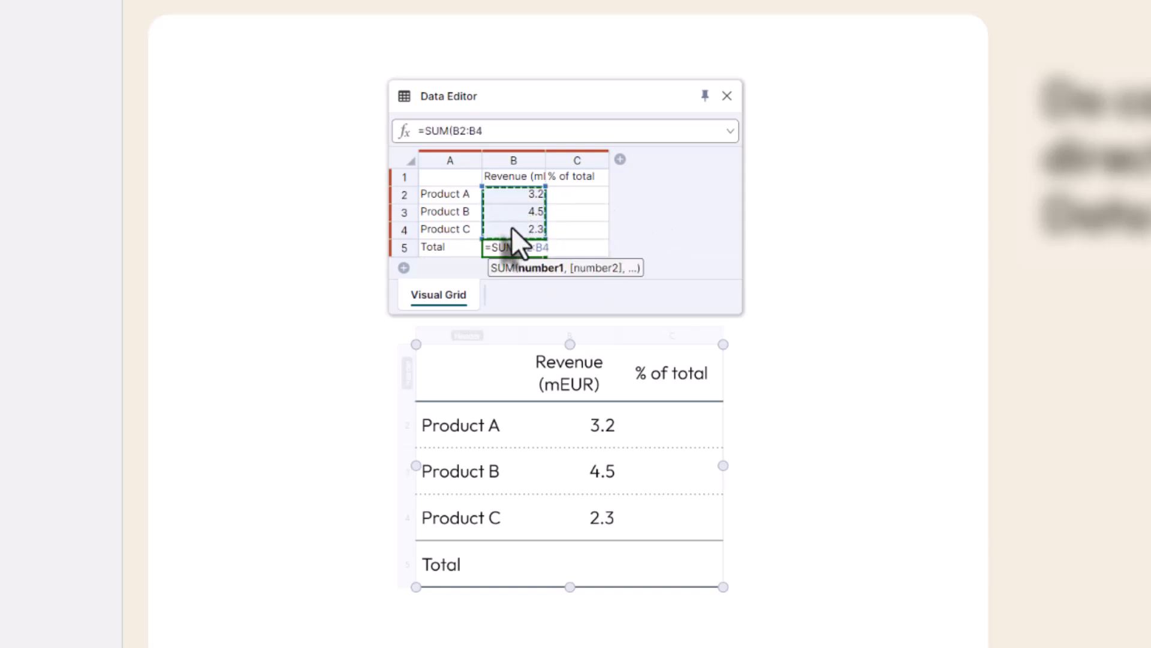
key("Return")
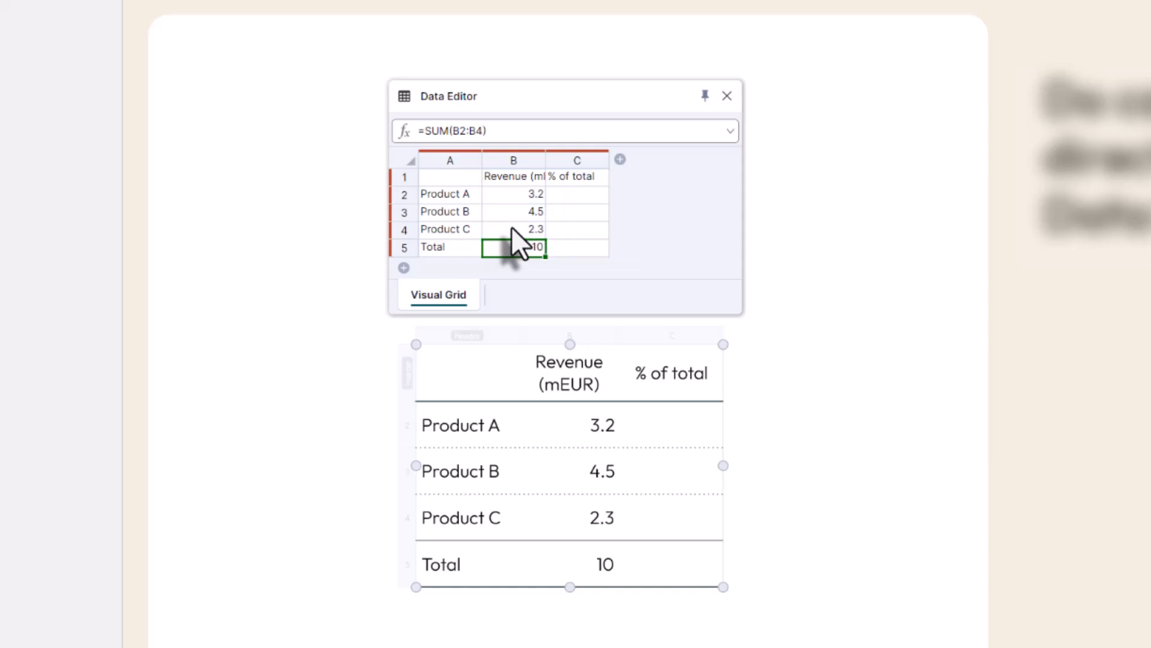
- Enter =B2/B5 in cell C2 to calculate Product A's share of total revenue
left_click(576, 198)
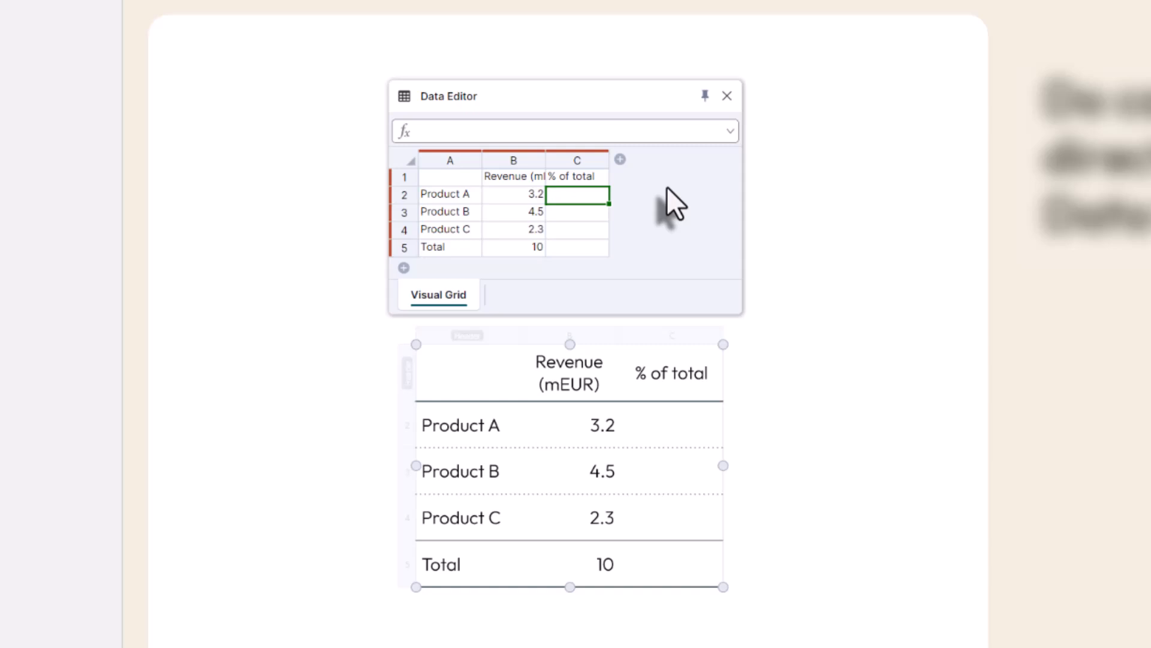
type("=")
left_click(506, 199)
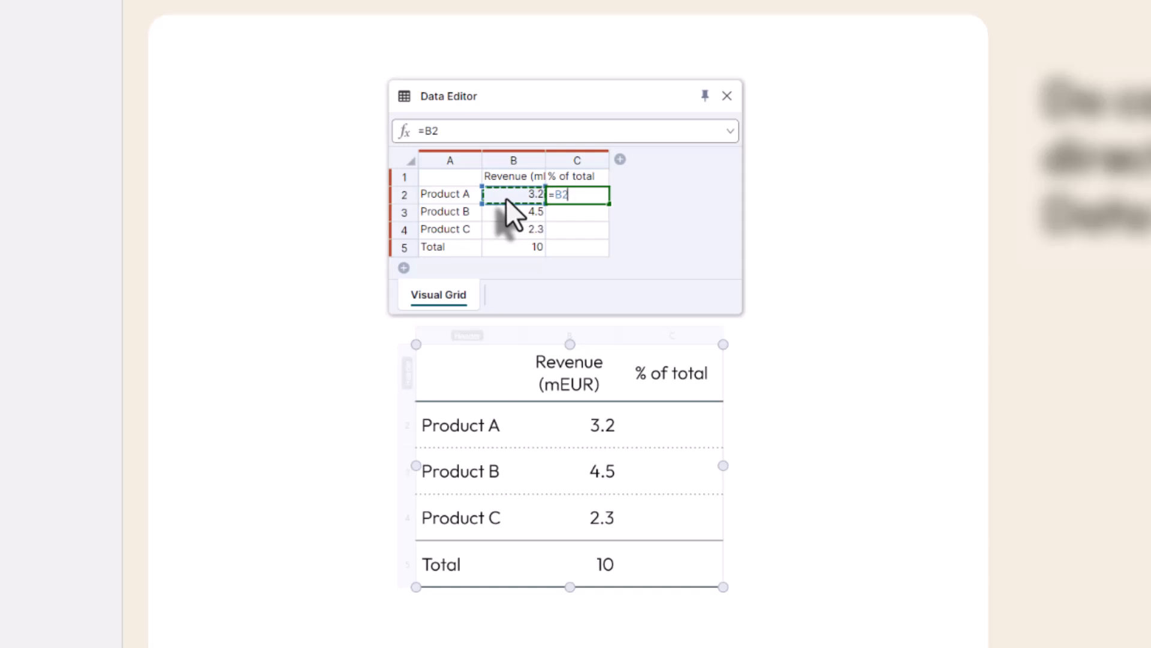
type("/")
left_click(505, 242)
key("Return")
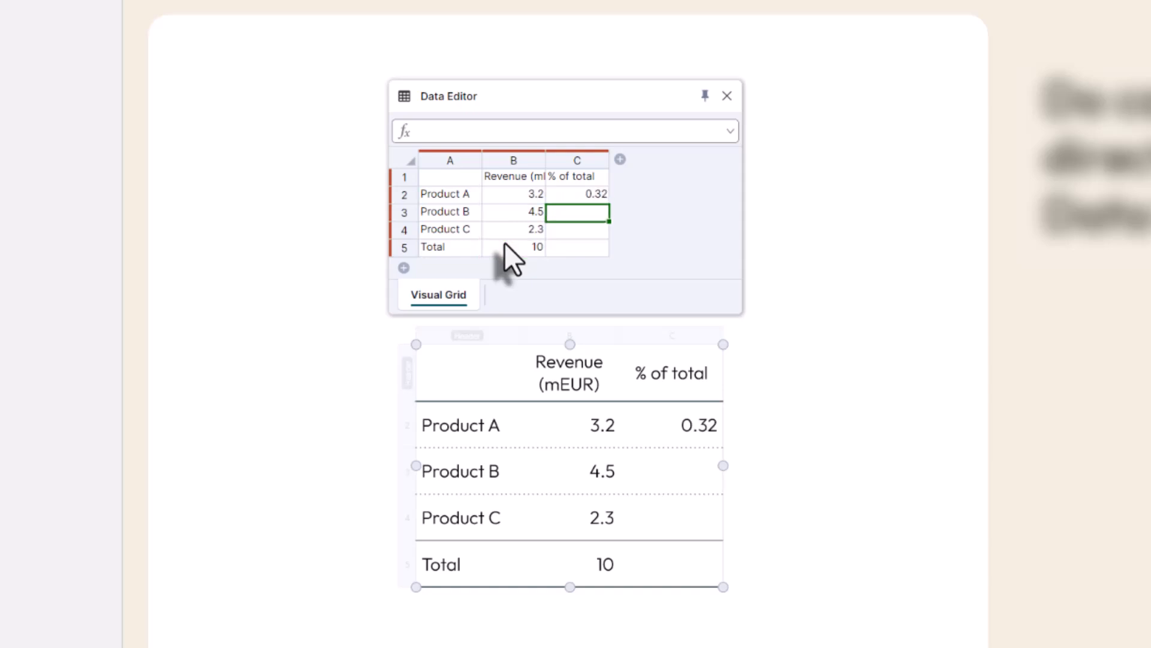
- Try to fill the relative formula from C2 down to C5, and undo the fill
left_click(591, 193)
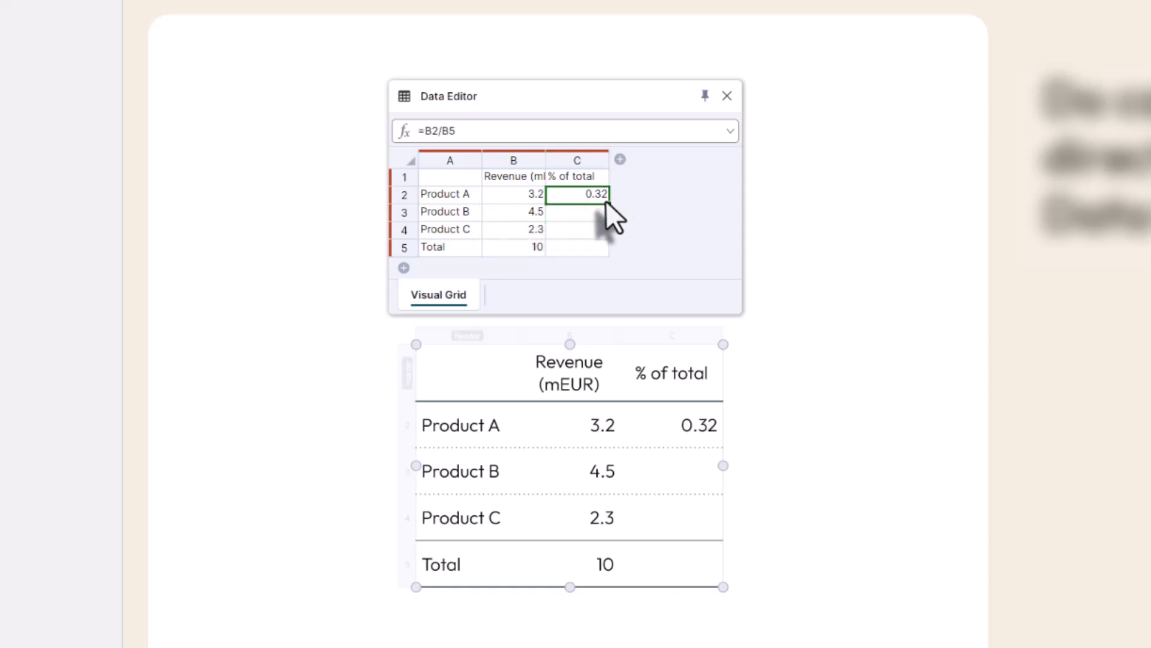
left_click_drag(610, 204, 607, 257)
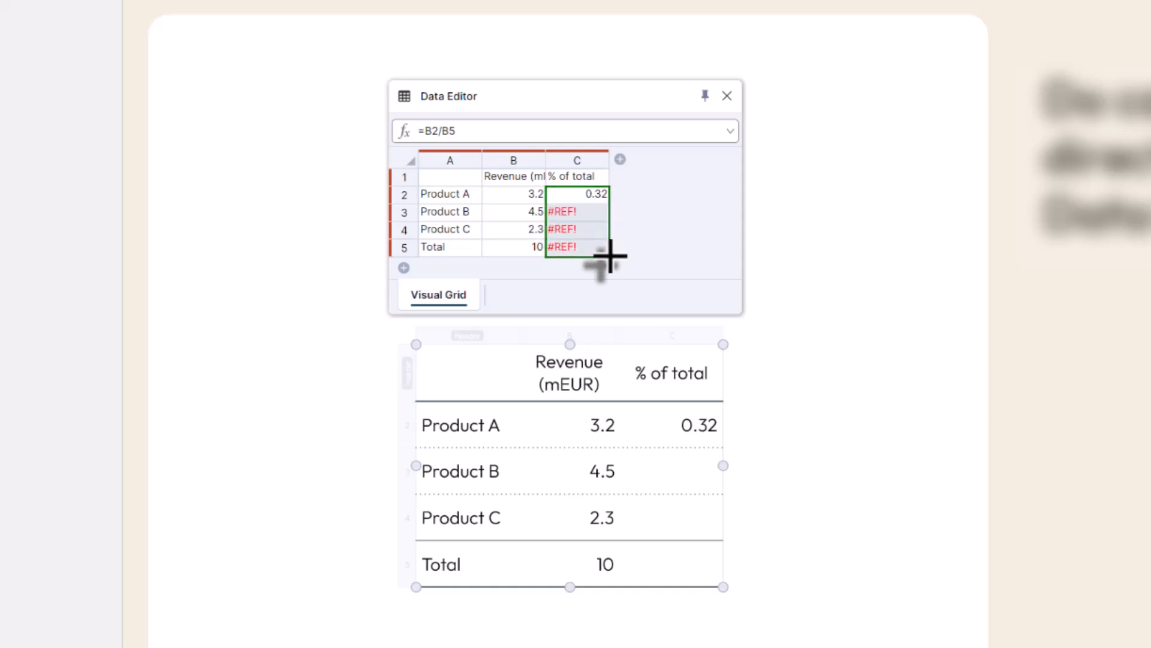
key("ctrl+z")
- Change C2's formula to =B2/$B$5 with an absolute total reference, fill it down to C5, and close the Data Editor
left_click(573, 196)
left_click(560, 132)
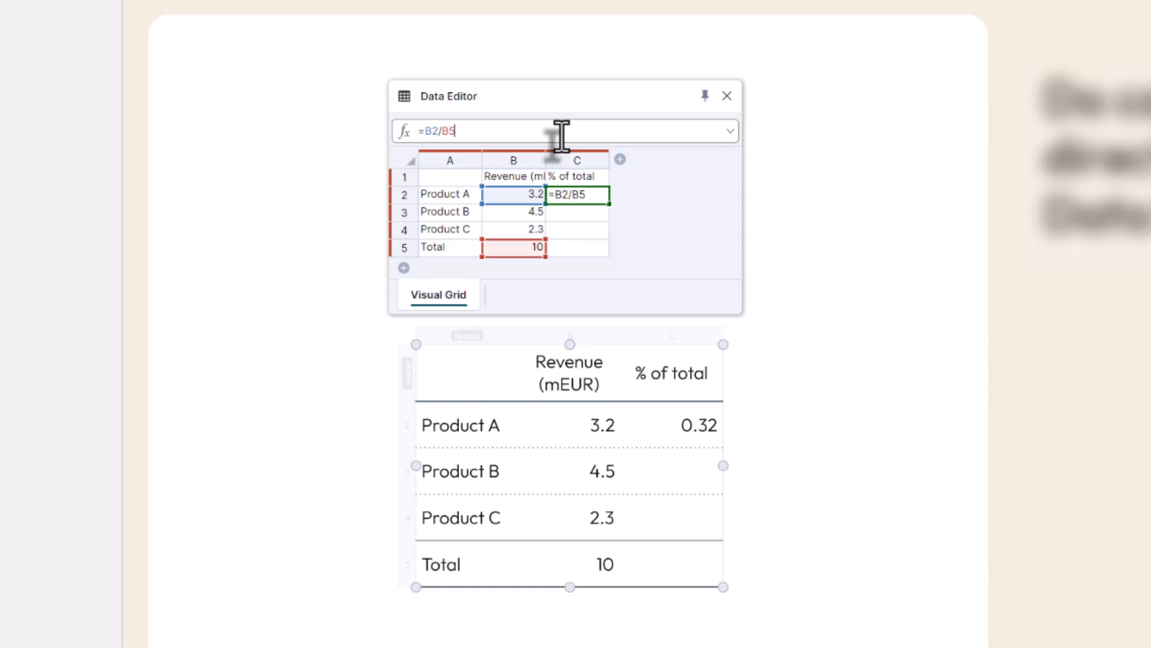
key("F4")
key("Return")
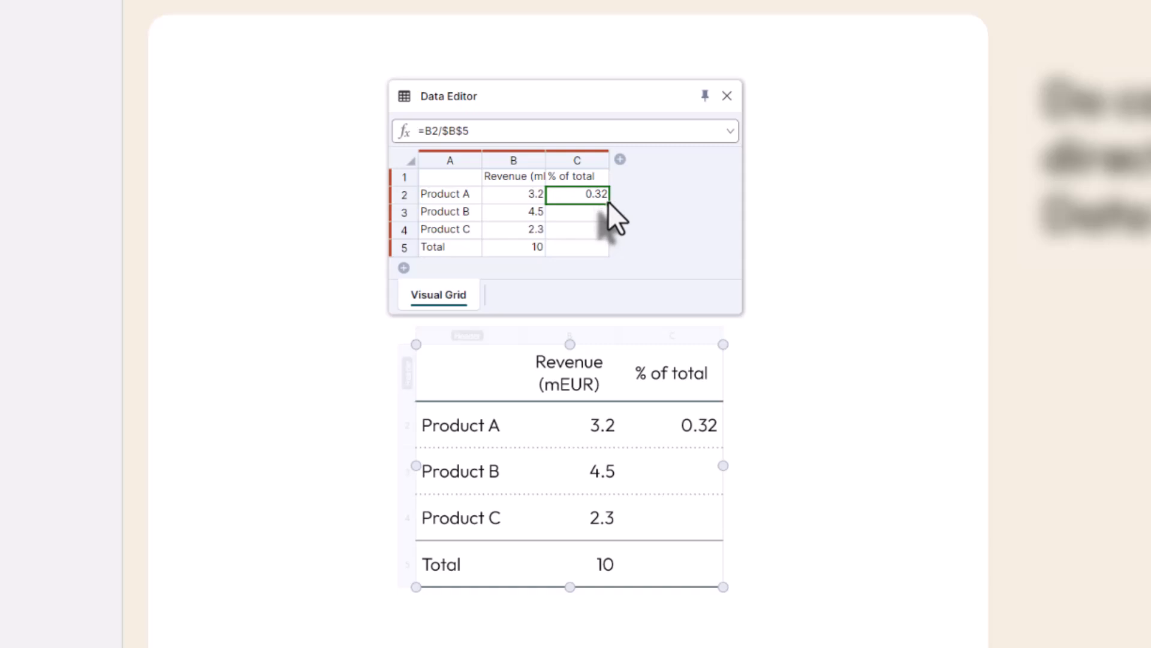
left_click_drag(608, 201, 605, 255)
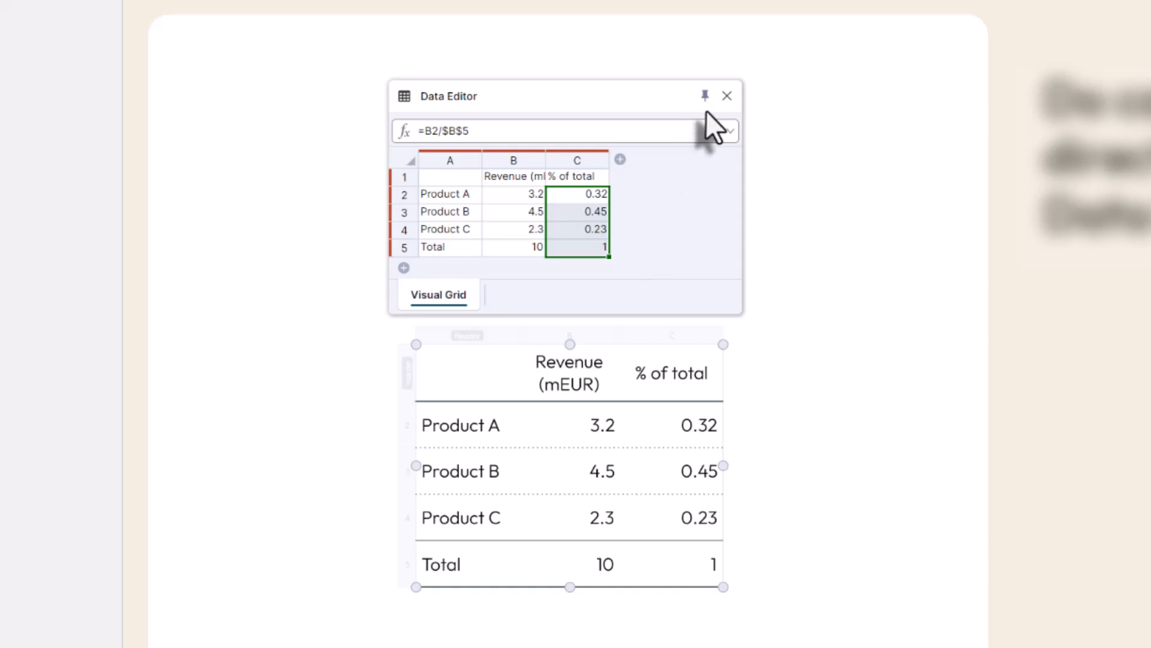
left_click(722, 97)
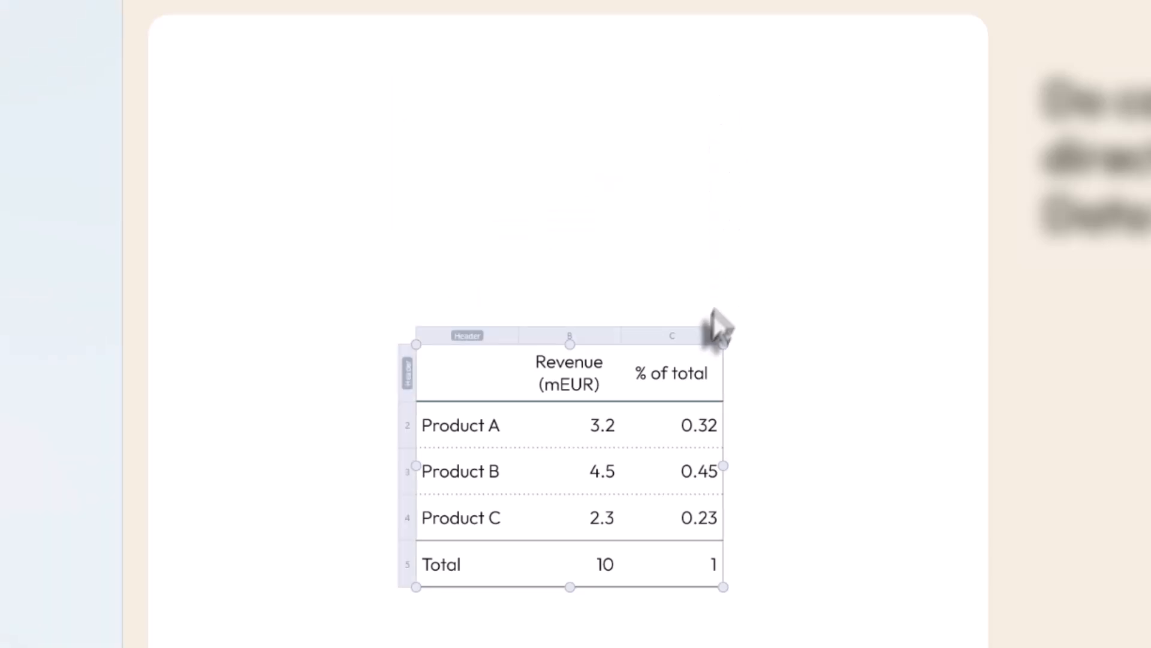
- Add a Number format rule to column C of the table with the magnitude set to Percent
left_click_drag(668, 411, 668, 564)
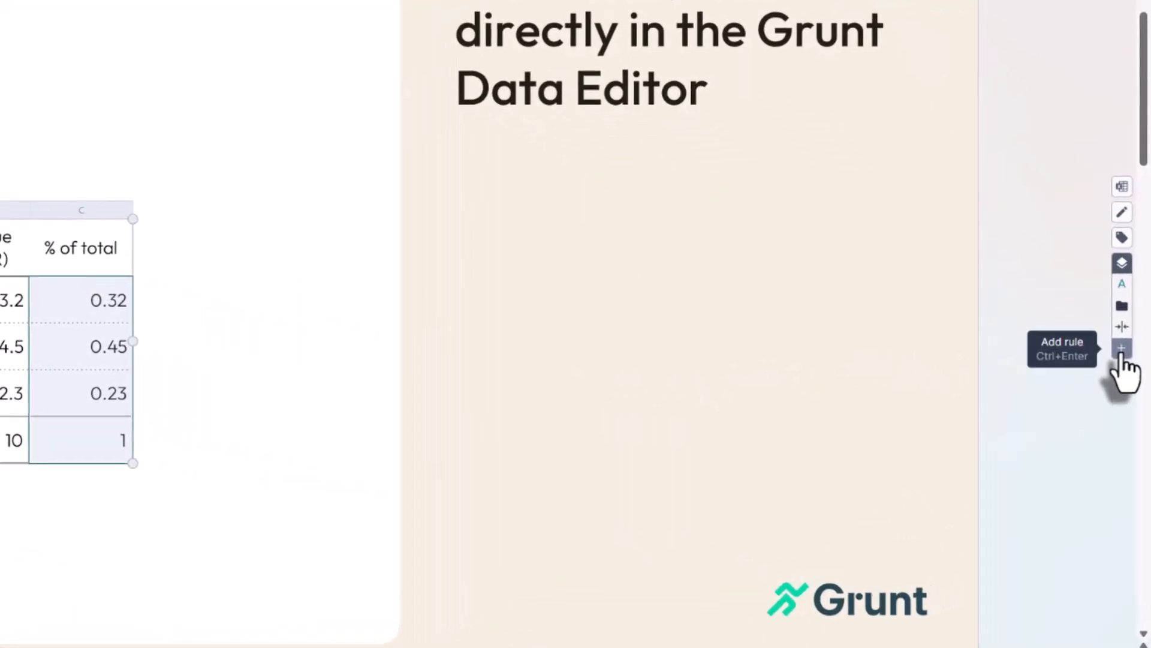
left_click(1121, 351)
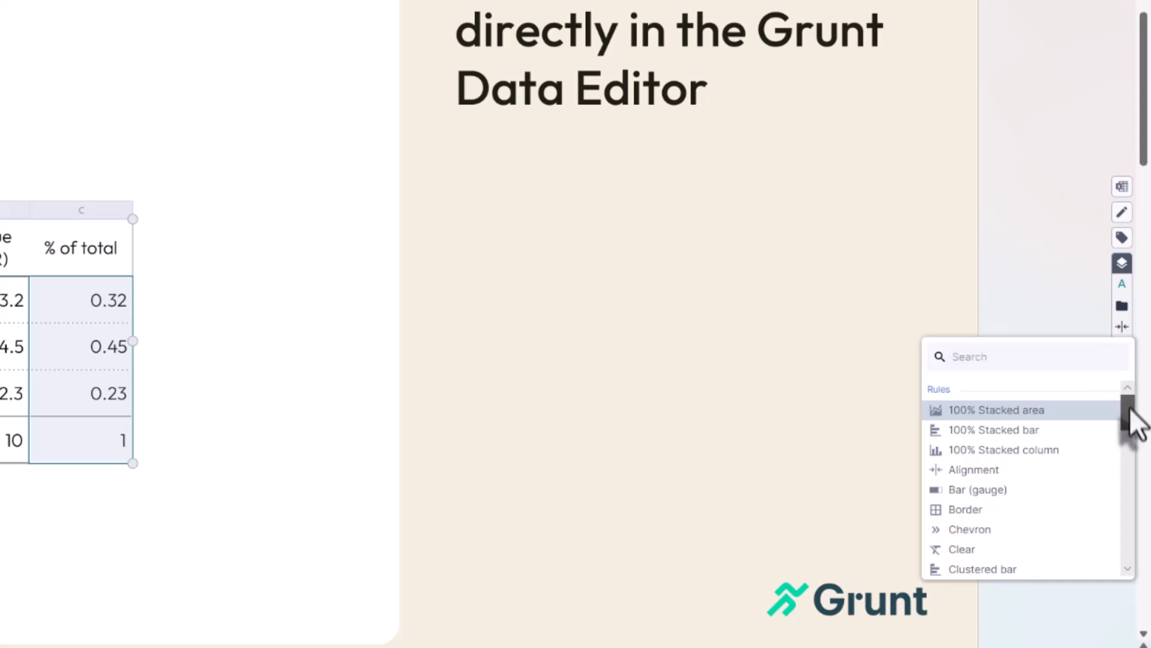
left_click_drag(1128, 406, 1128, 509)
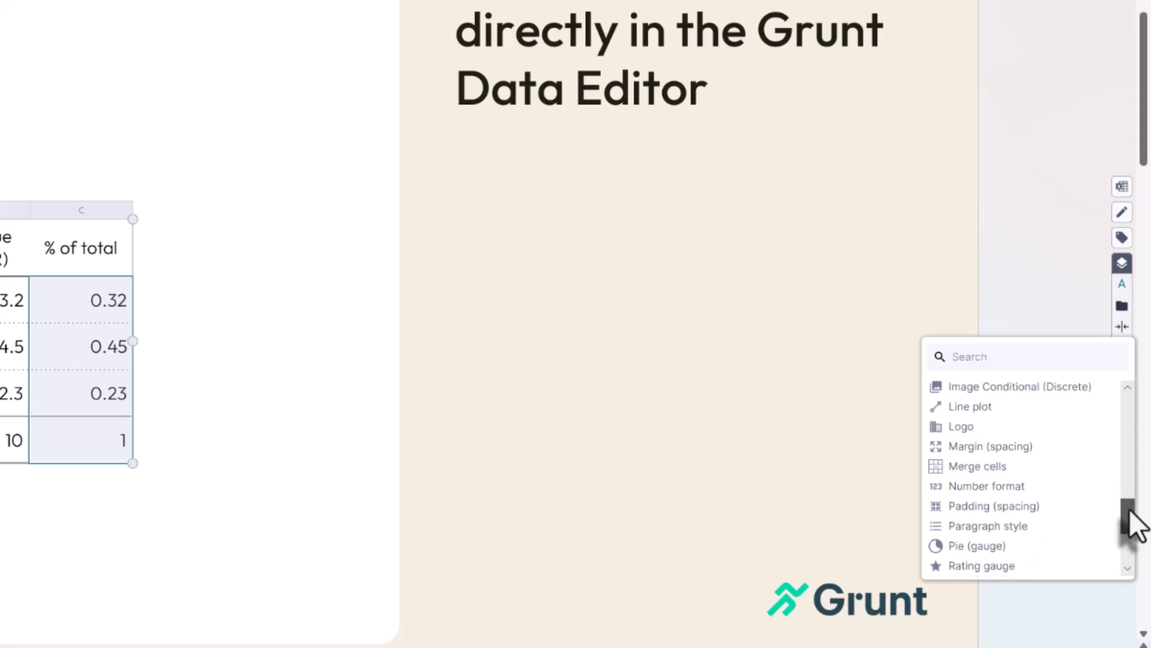
left_click(1035, 491)
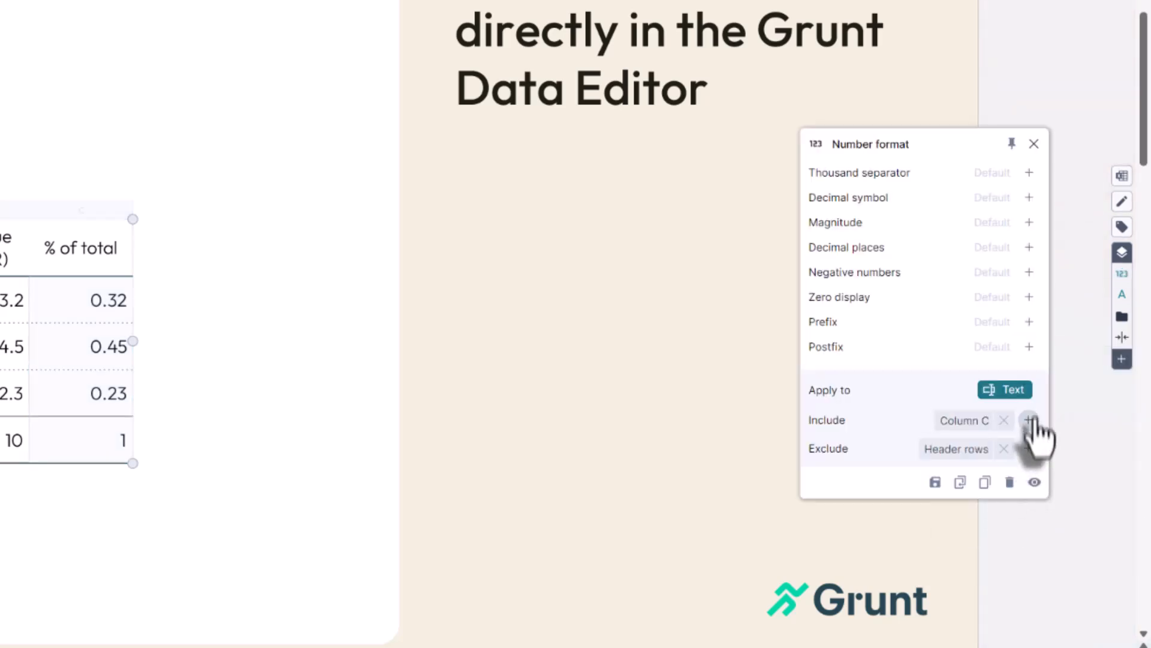
left_click(1029, 224)
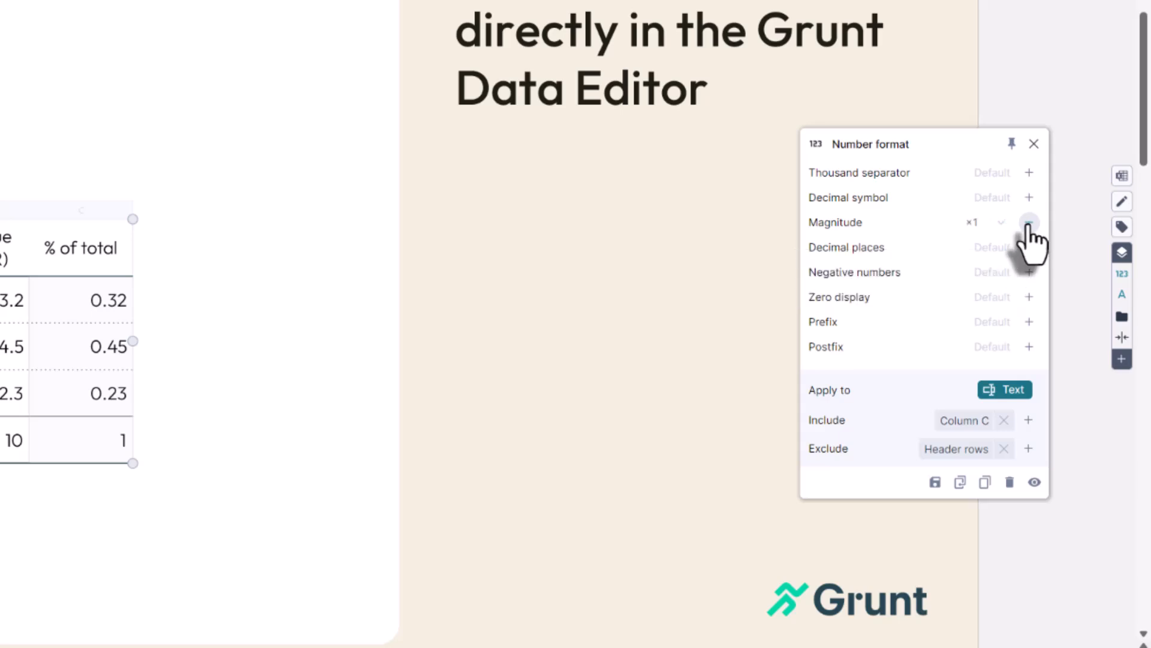
left_click(992, 224)
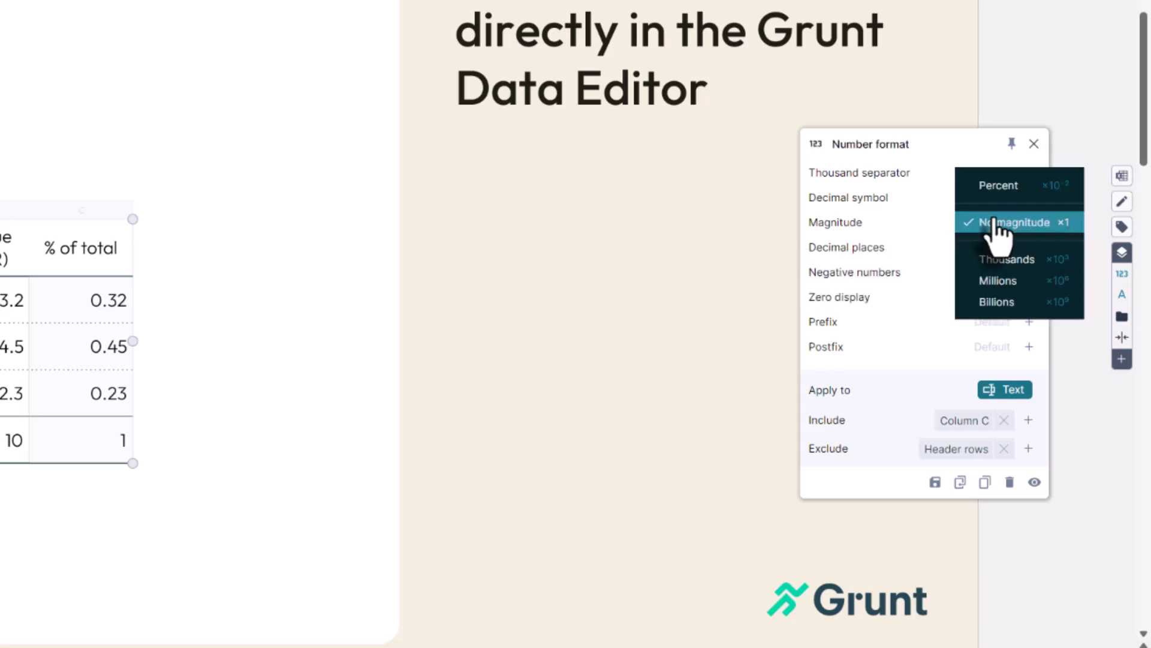
left_click(997, 185)
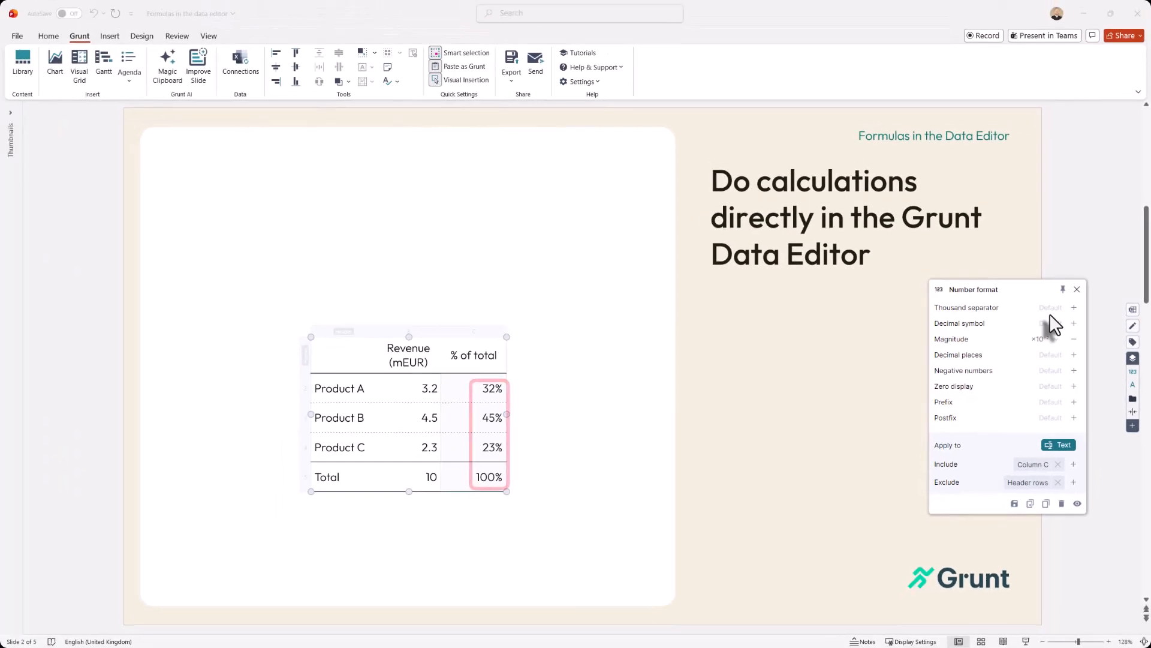
left_click(1076, 289)
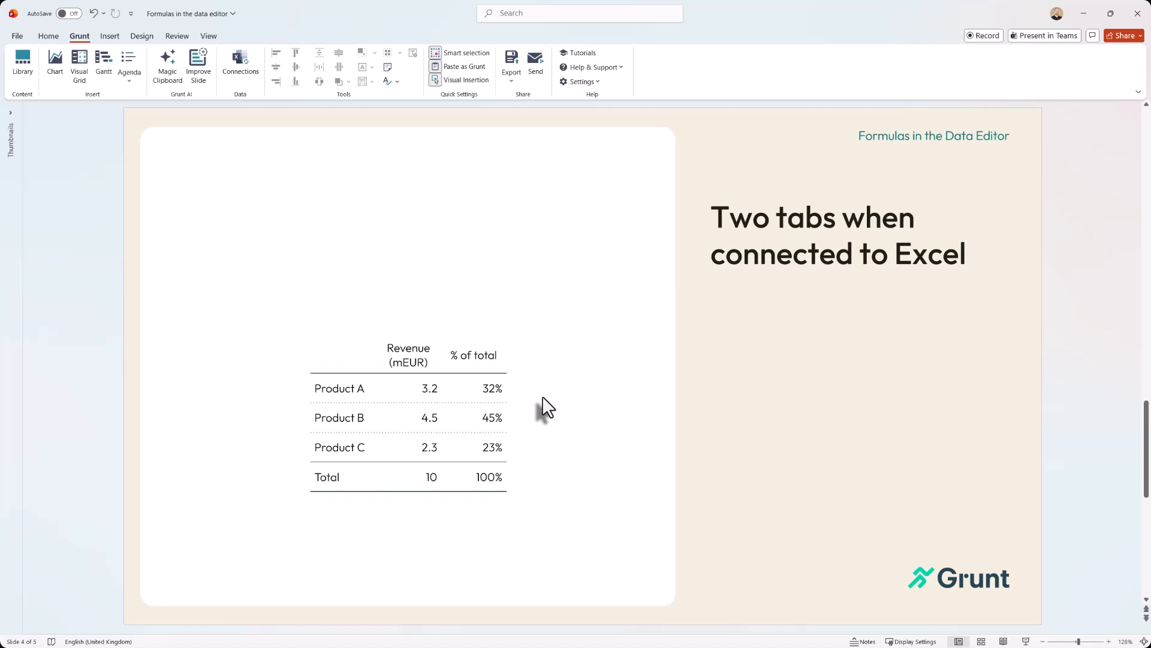
- Open the Data Editor of the Excel-connected table, place it above the table, and view its Revenue source data
double_click(508, 390)
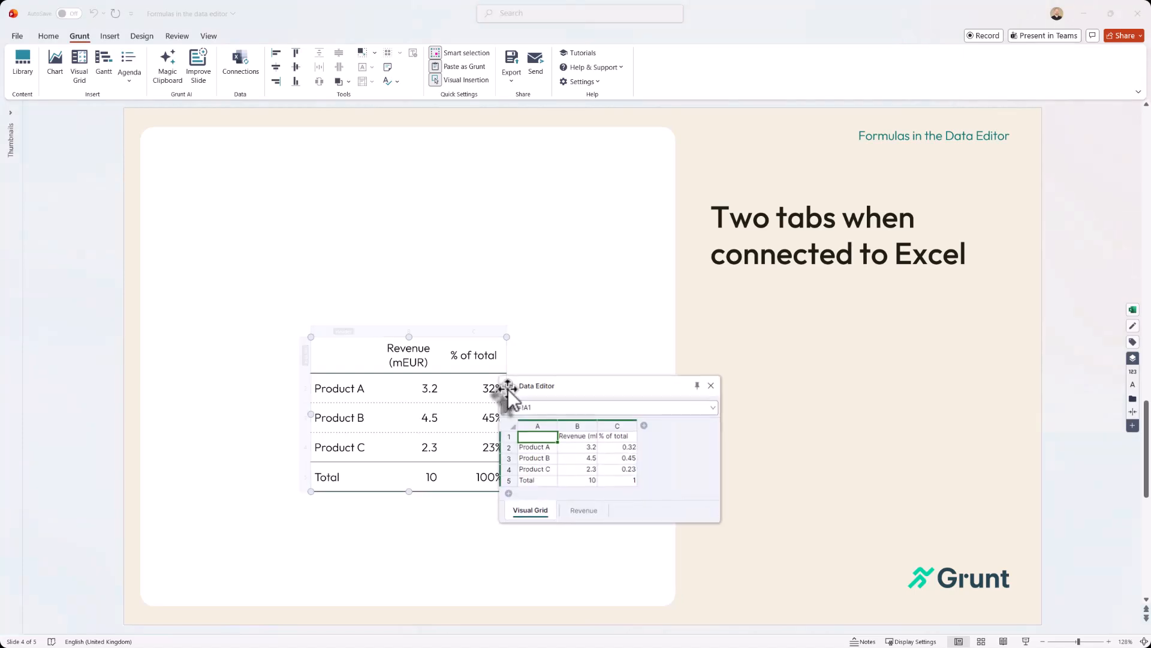
left_click_drag(579, 385, 379, 177)
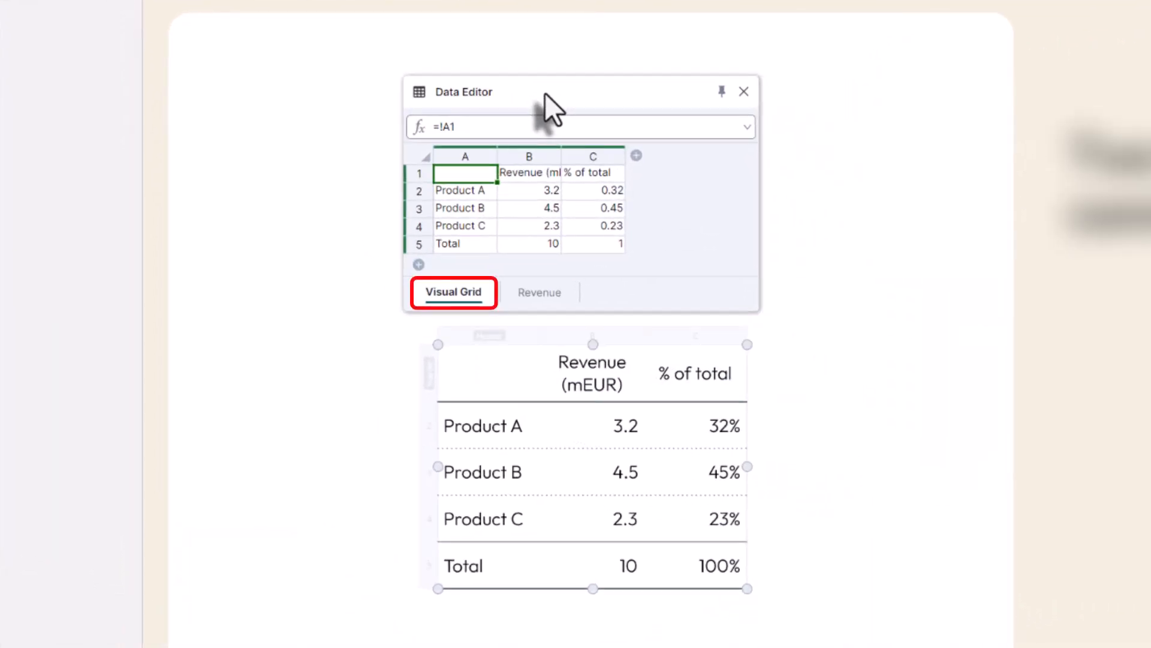
left_click(563, 290)
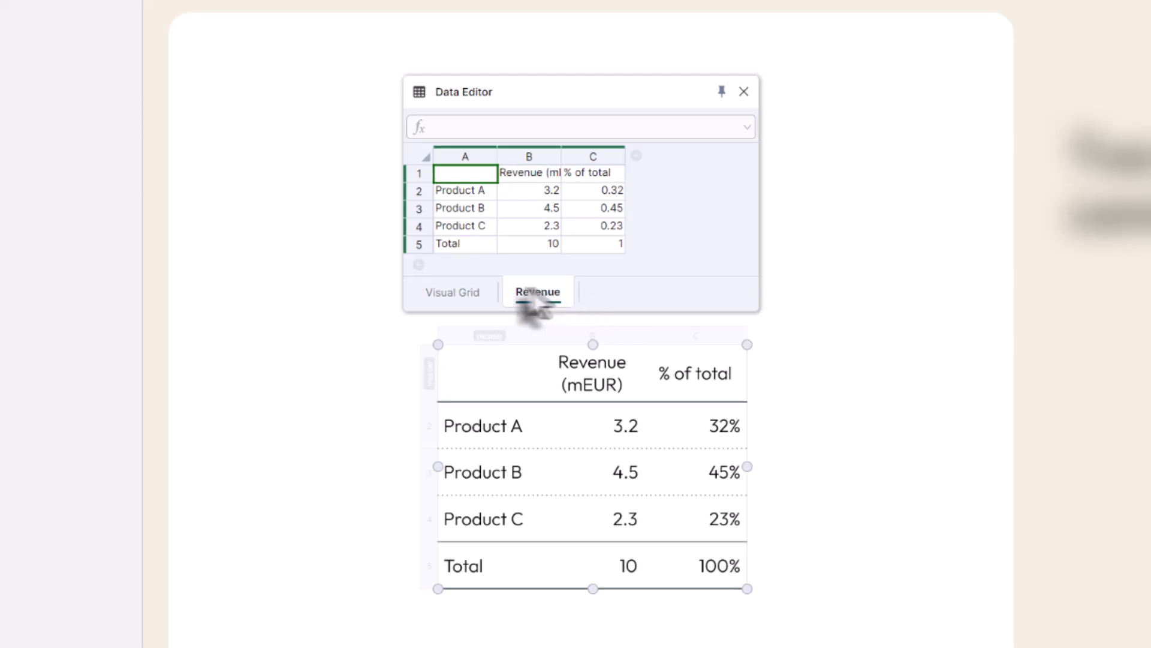
- Override Product A's linked revenue in cell B2 of the Visual Grid data with 4
left_click(478, 289)
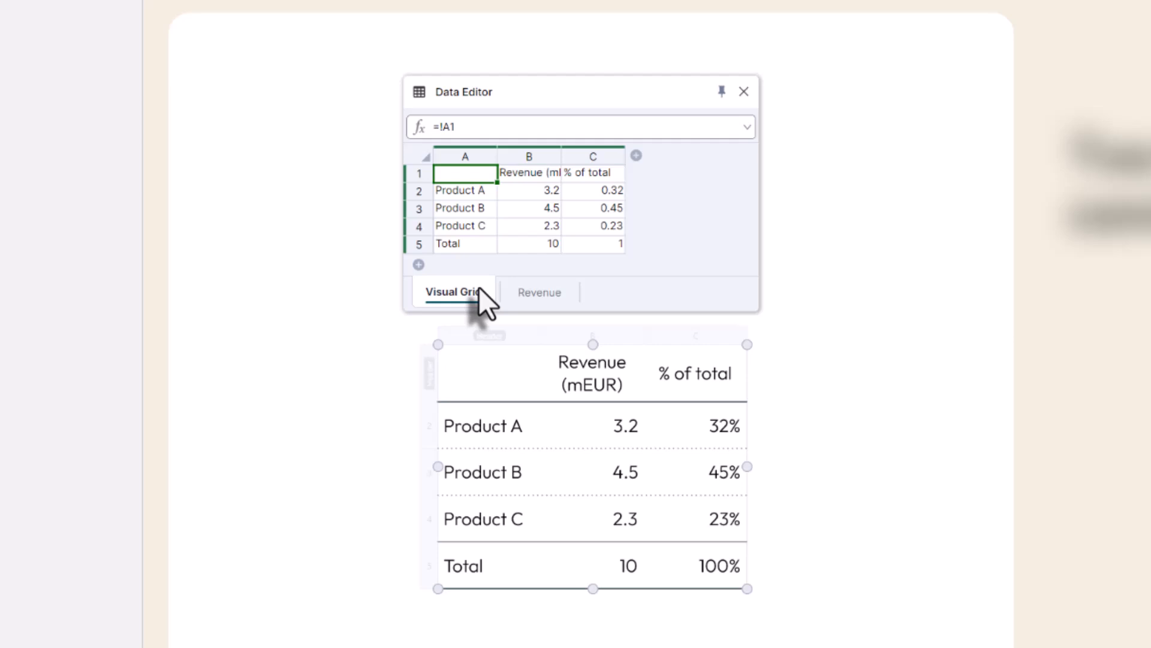
left_click(513, 193)
type("4")
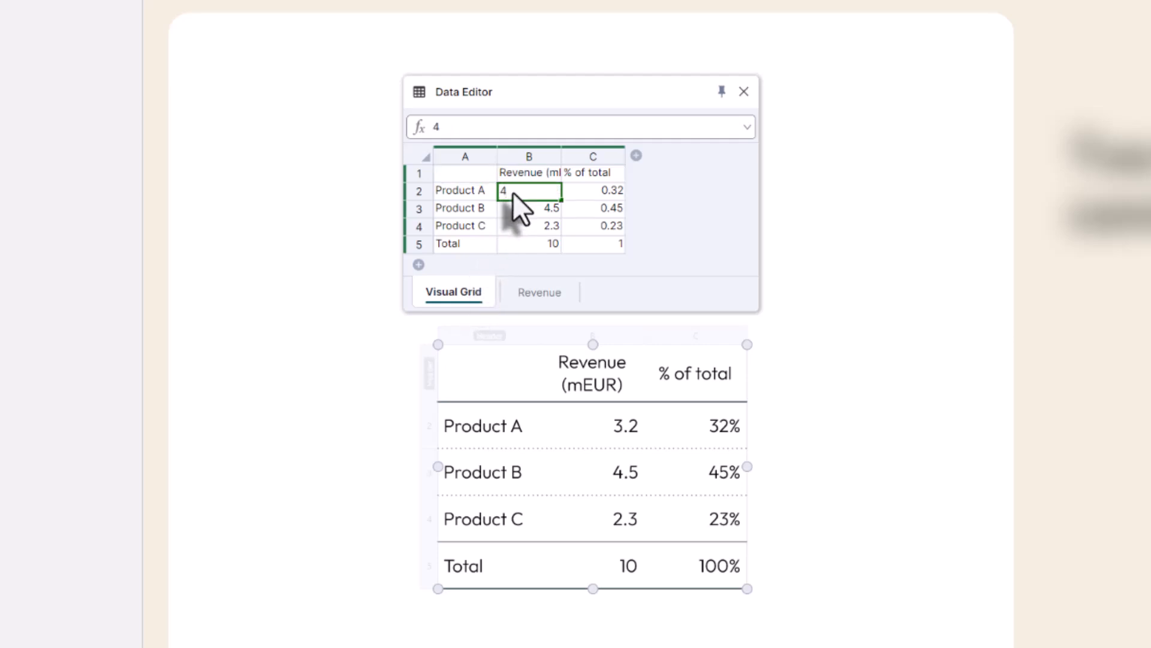
key("Return")
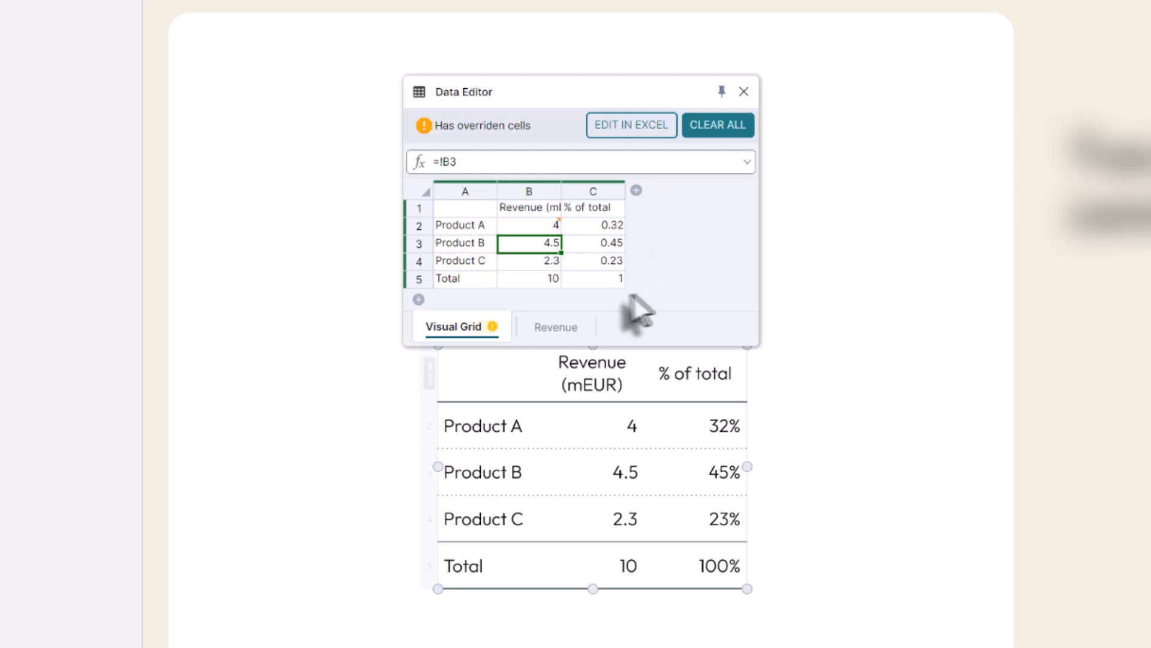
- Compare the override with the Revenue source data, and clear all overridden cells in the Visual Grid
left_click(571, 326)
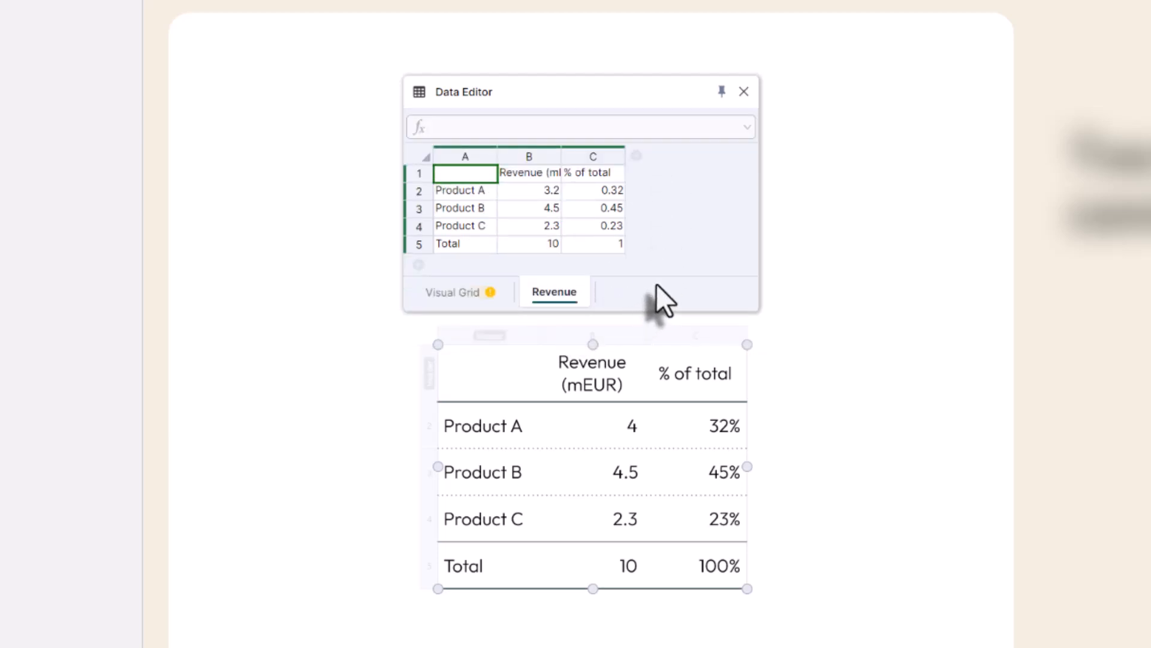
left_click(496, 297)
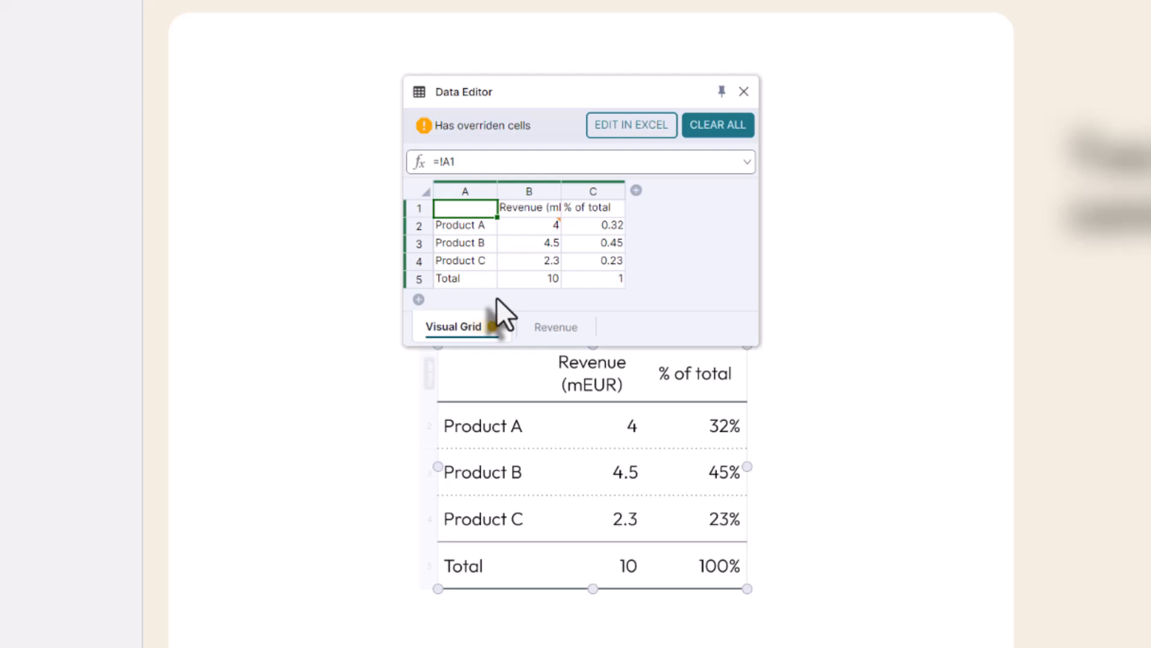
left_click(530, 225)
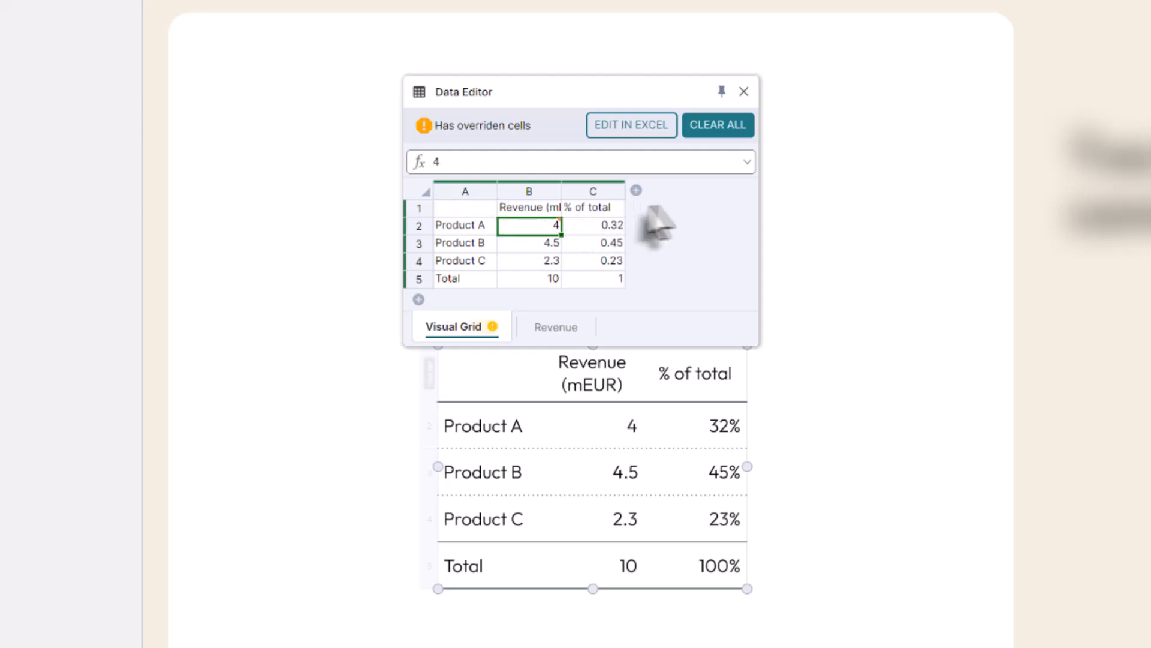
left_click(719, 127)
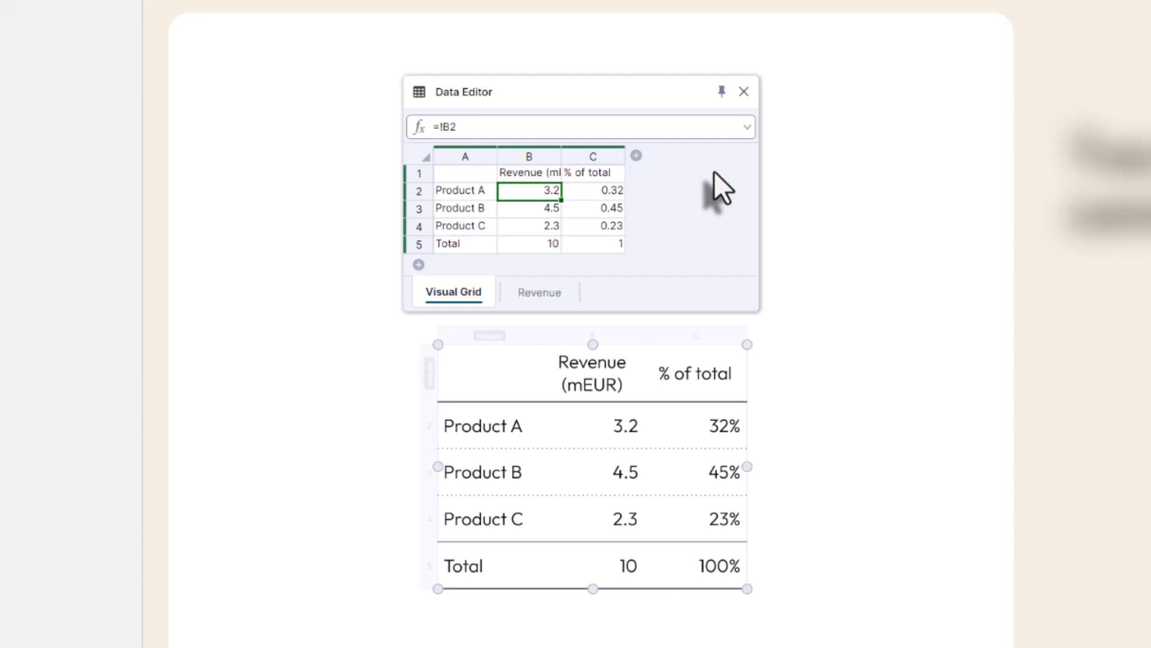